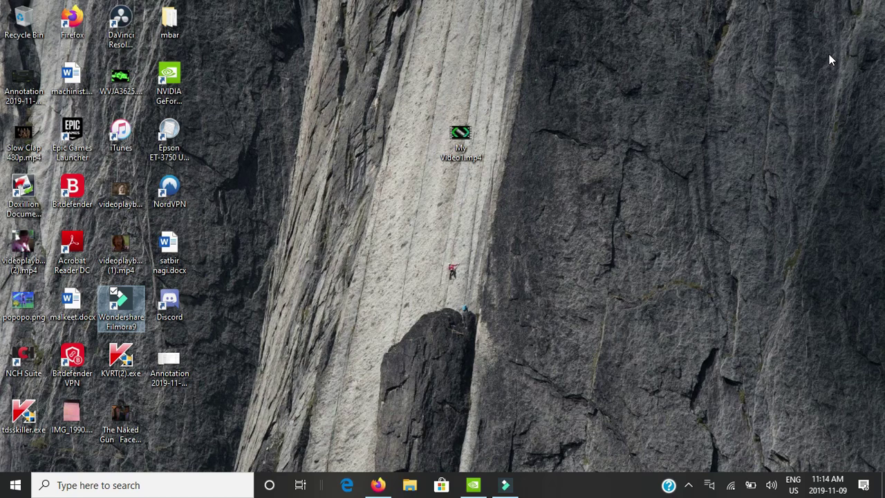
Bring up the Windows Run dialog with Win+R to run appwiz.cpl
key(super+r)
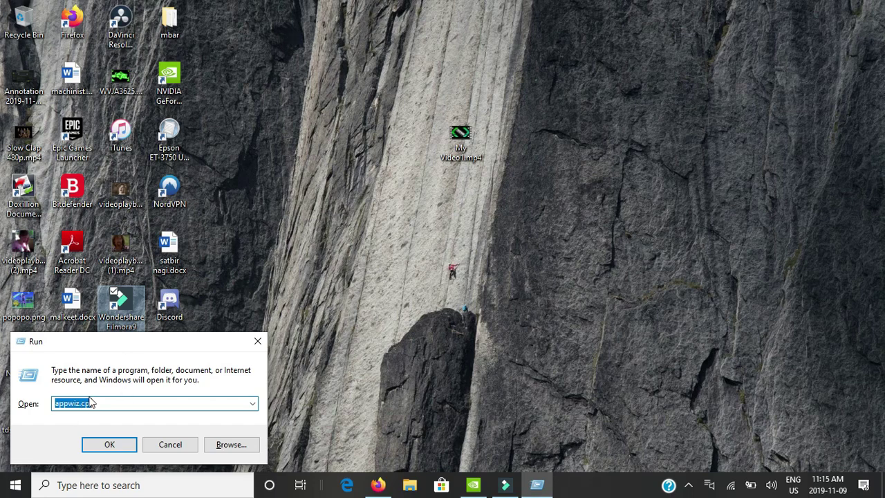
Run appwiz.cpl and select NVIDIA GeForce NOW 2.0.14.93 at the bottom of the installed programs
click(109, 445)
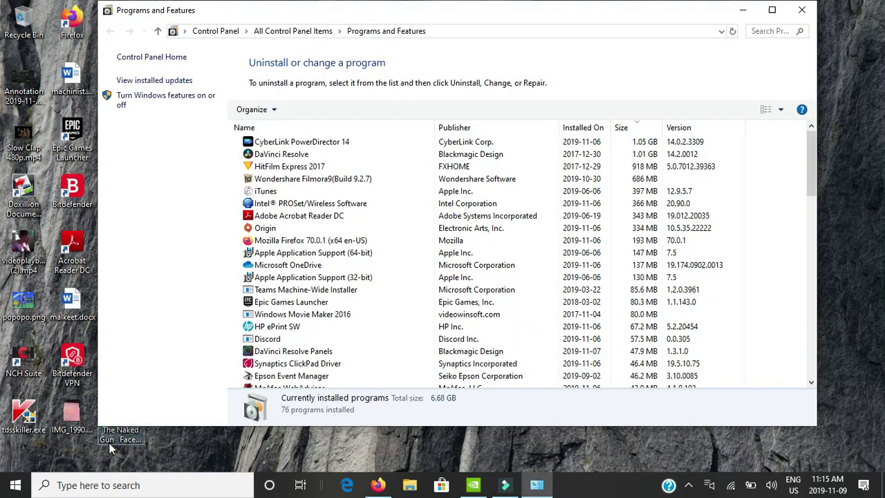
drag(812, 156, 800, 376)
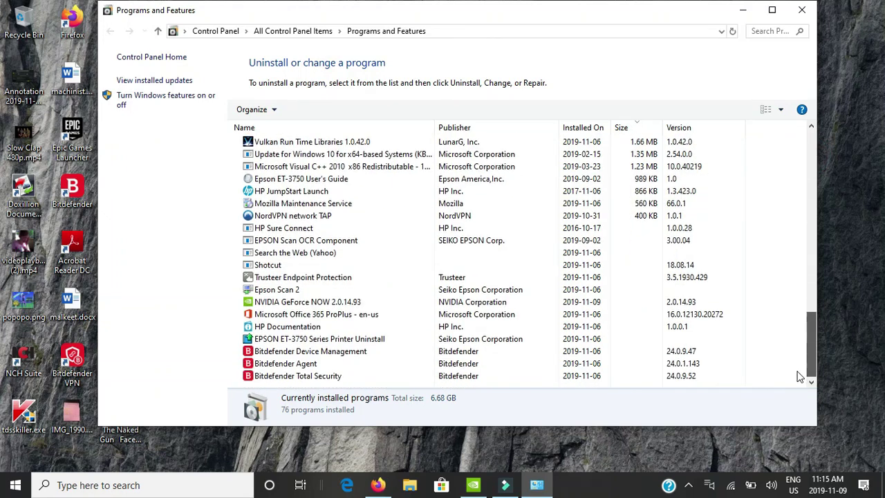
click(351, 302)
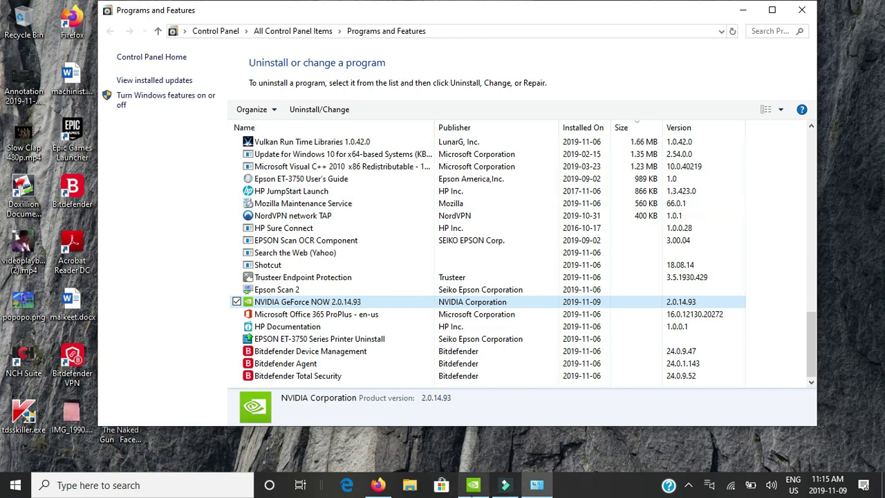
mouse_move(390, 489)
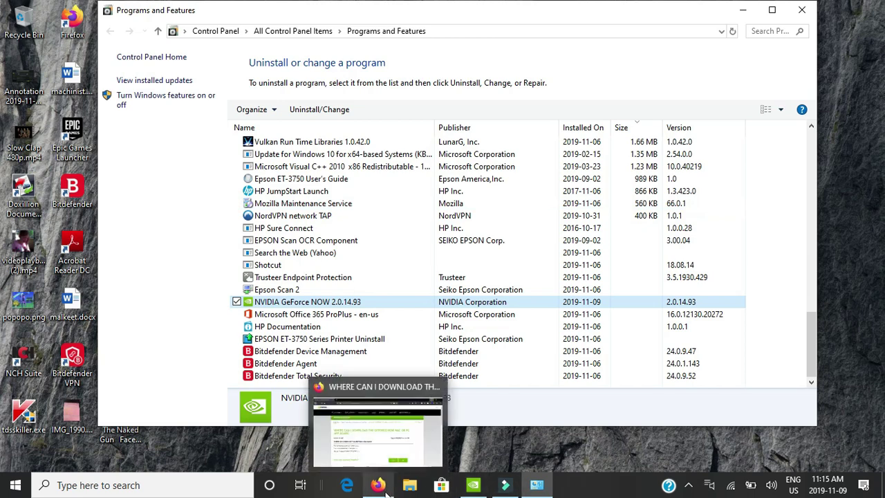
click(403, 458)
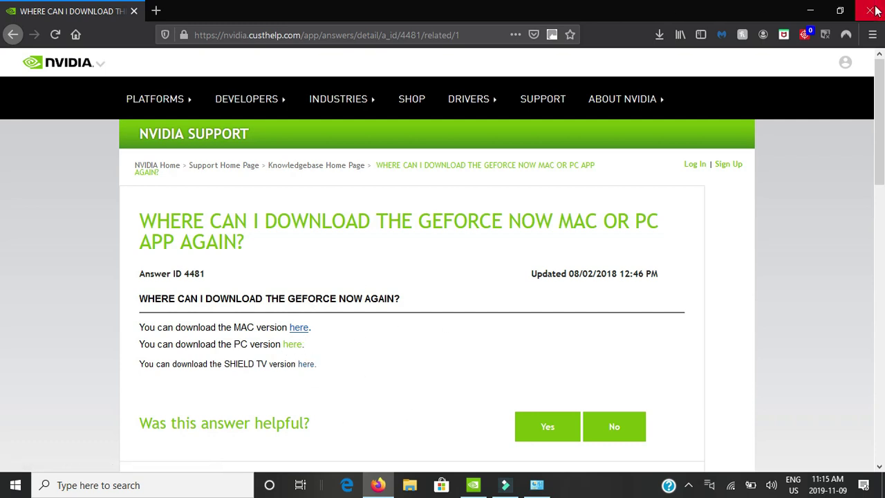
click(664, 36)
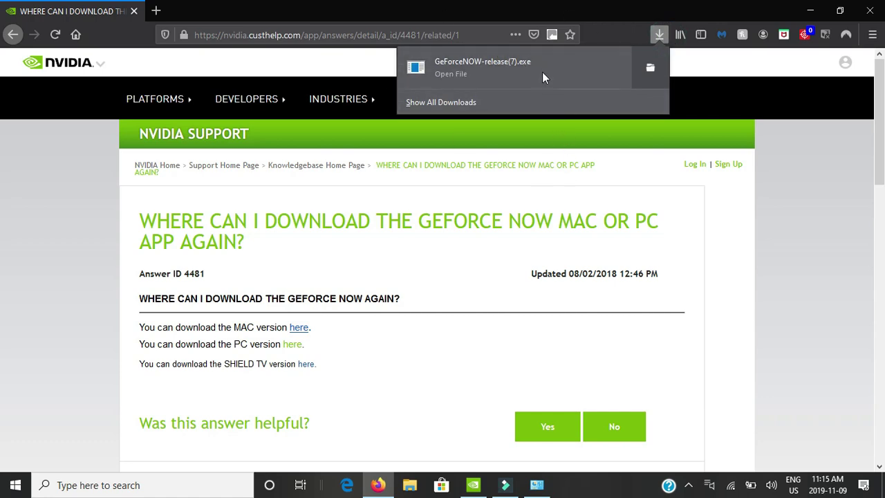
click(810, 8)
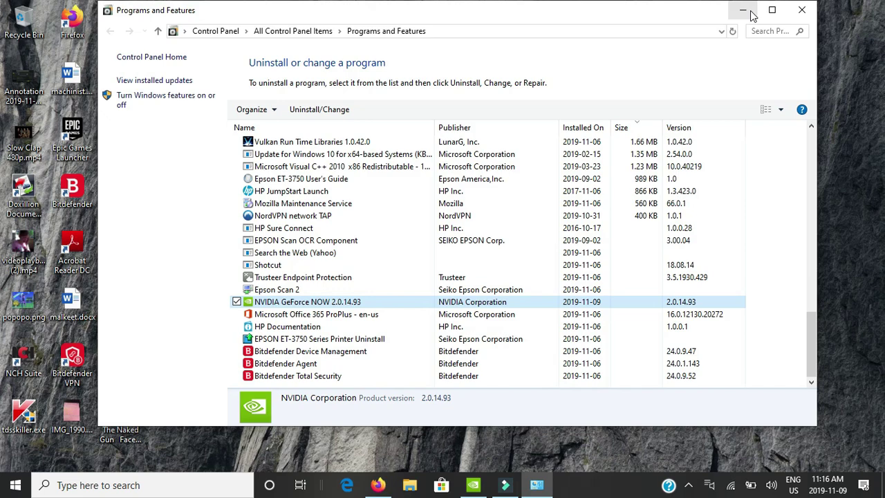
Launch Fortnite in GeForce NOW, quit its rig queue, and close the app
click(471, 485)
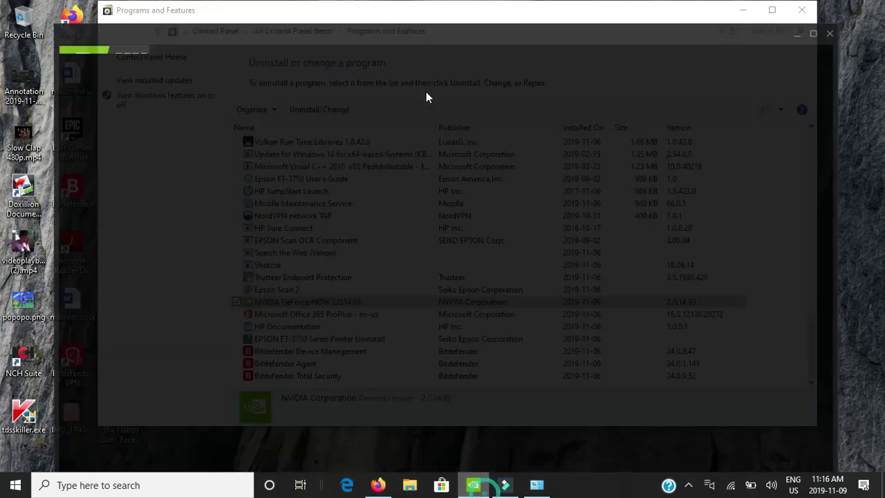
click(345, 308)
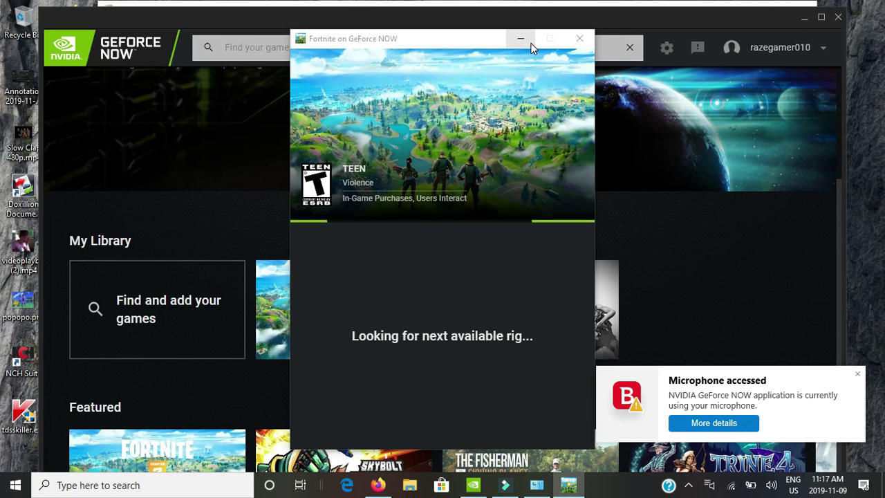
click(576, 40)
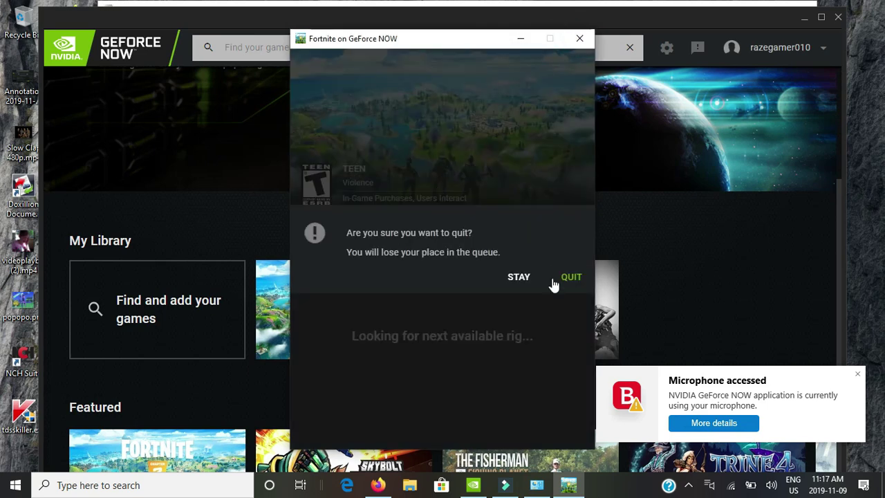
click(560, 276)
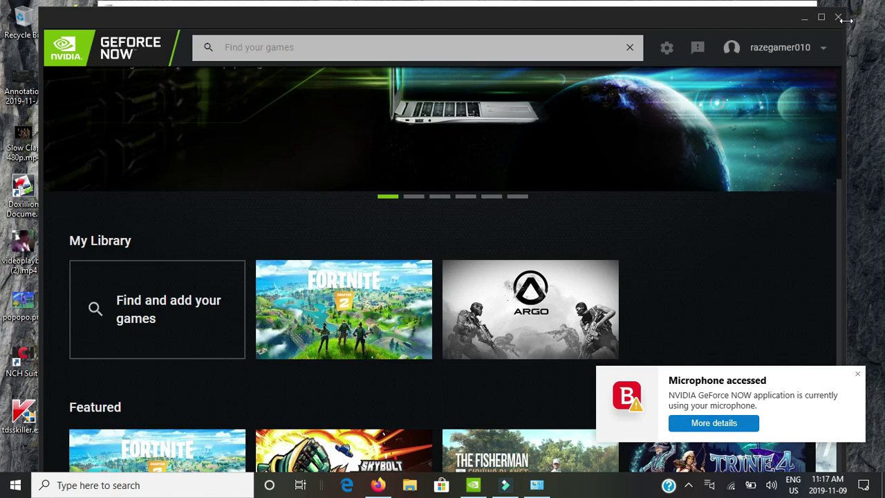
click(838, 17)
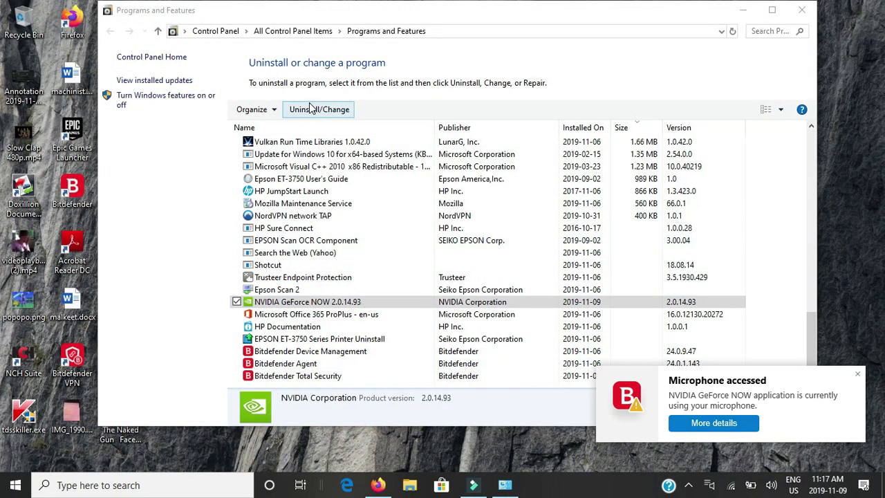
Uninstall NVIDIA GeForce NOW 2.0.14.93 and dismiss the removal success message
click(314, 110)
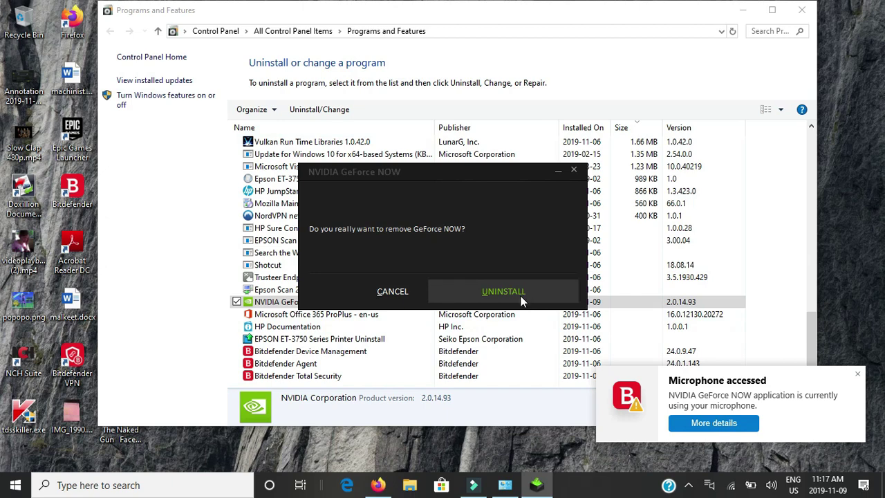
click(521, 302)
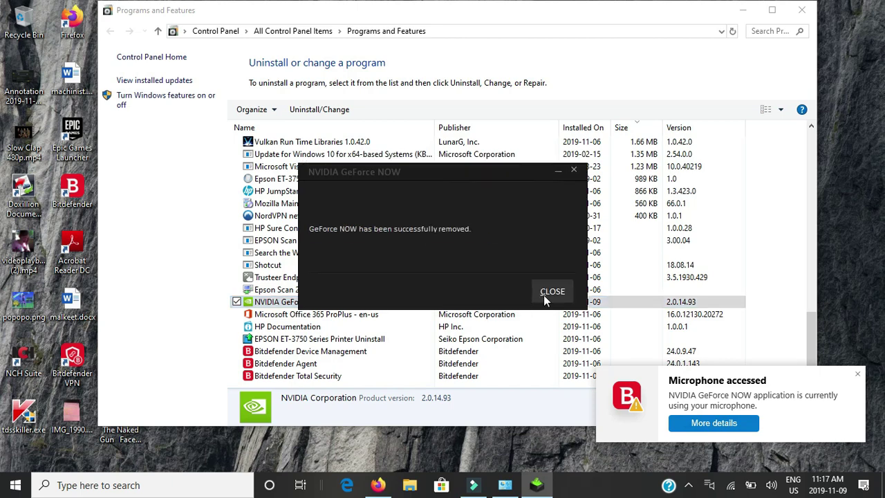
click(544, 294)
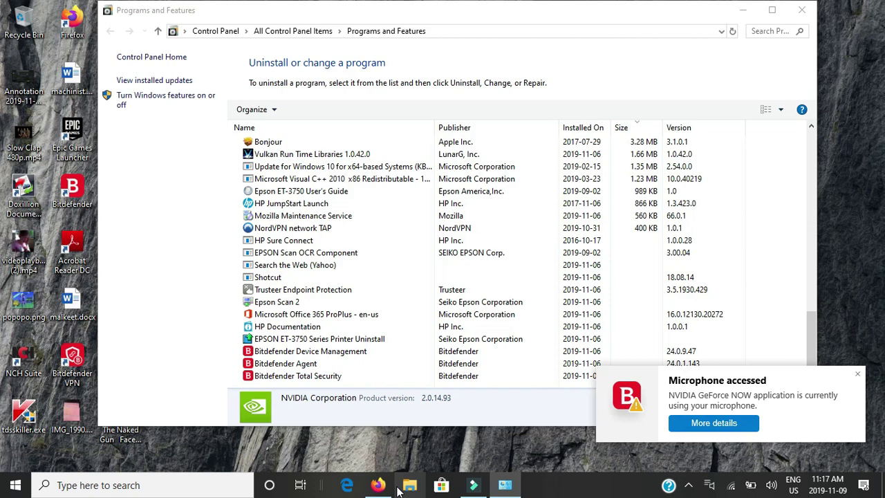
Open File Explorer and go through This PC into the WINDOWS (C:) drive
click(401, 487)
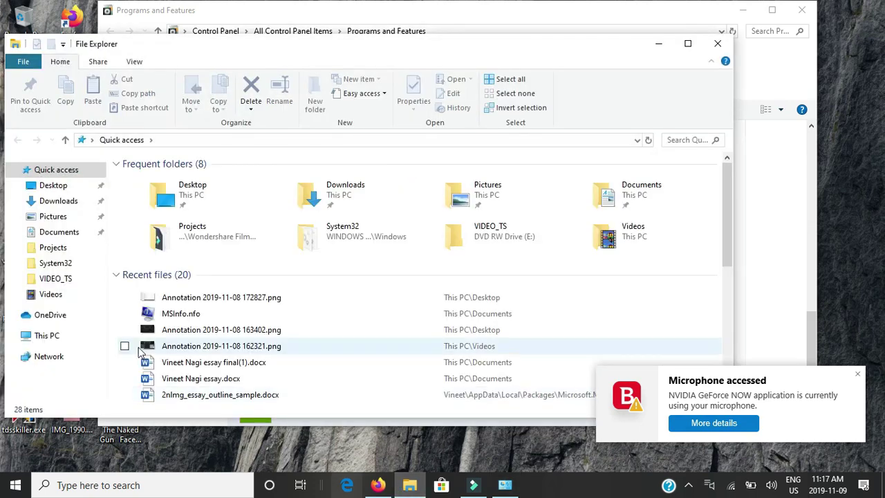
click(72, 215)
click(75, 202)
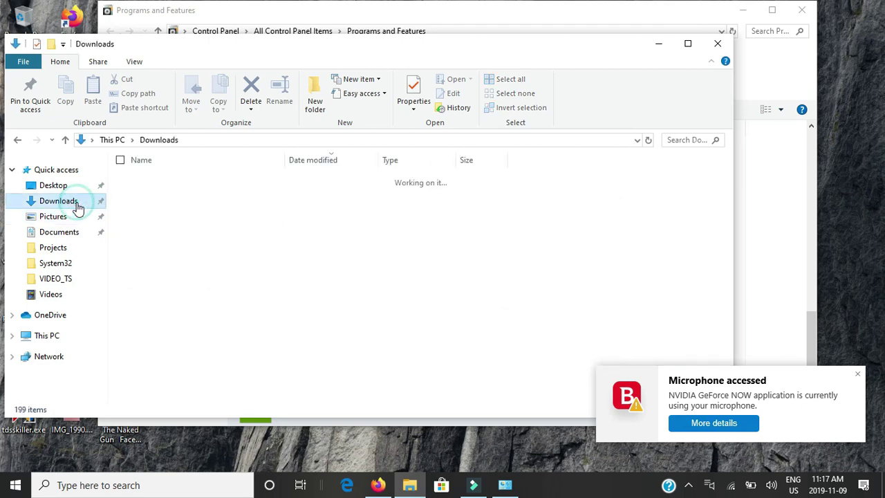
click(61, 333)
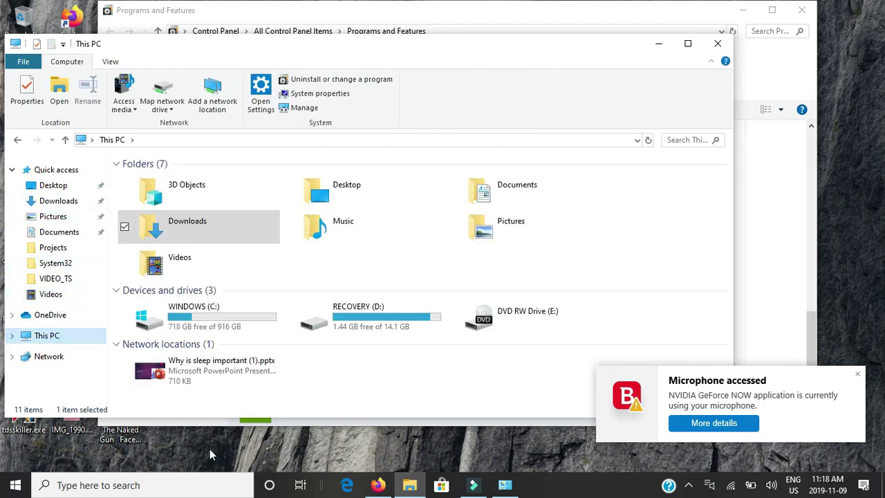
double_click(238, 314)
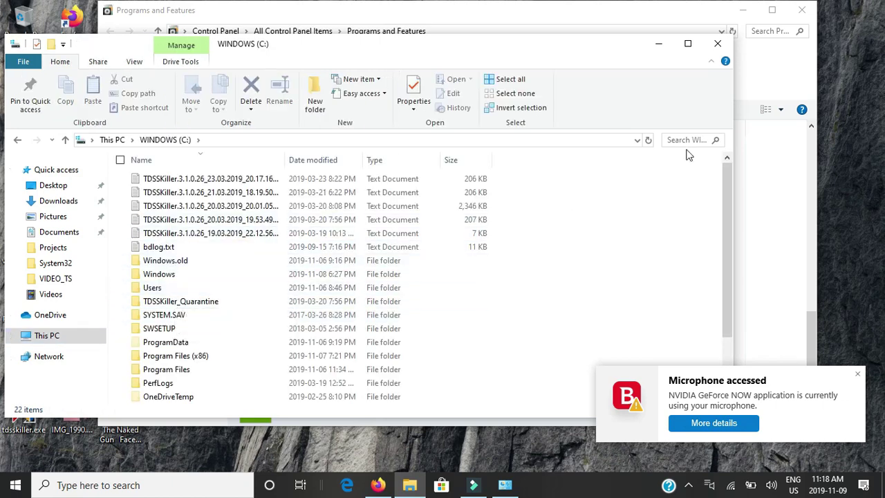
Inspect Users > user folder > AppData > Local > NVIDIA Corporation for leftovers, then minimise Explorer
double_click(155, 289)
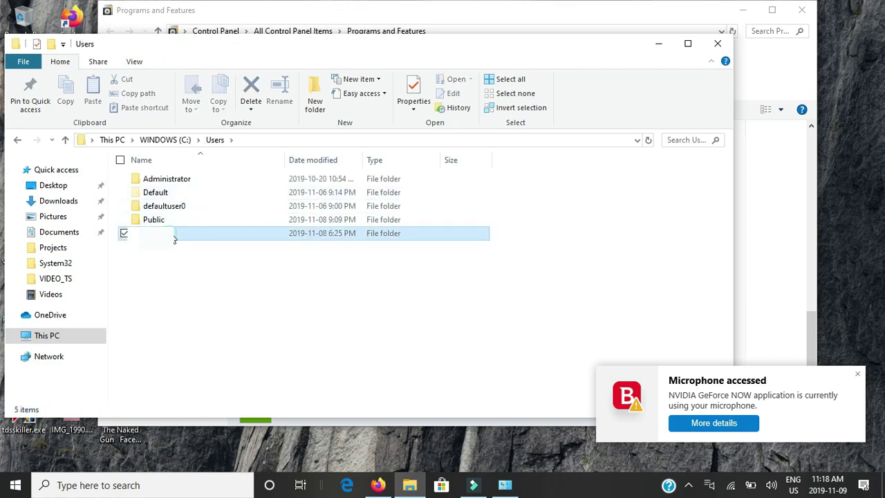
double_click(173, 234)
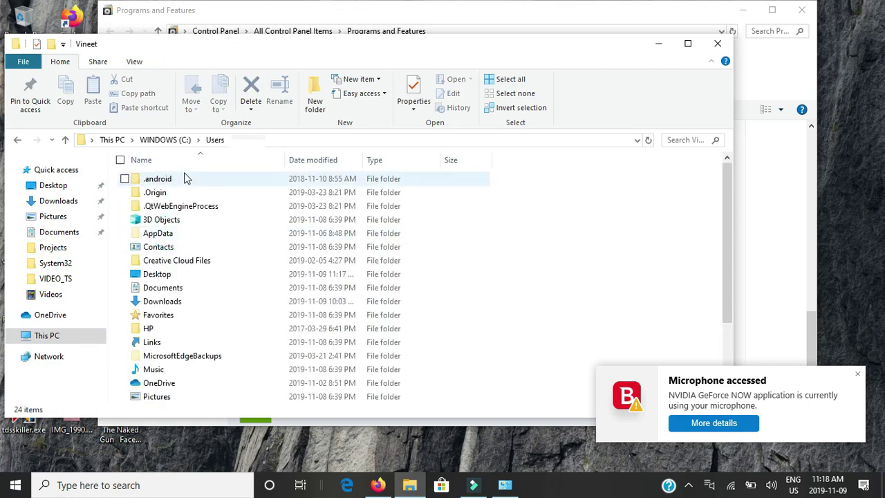
double_click(191, 235)
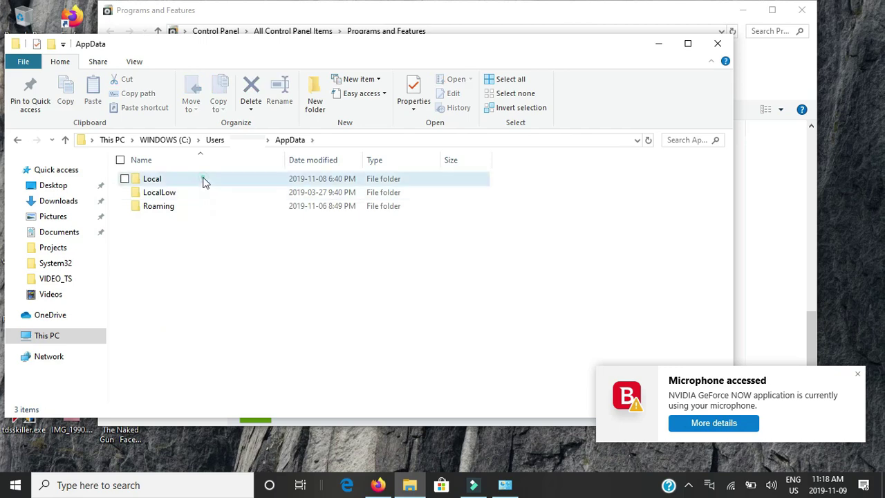
double_click(202, 180)
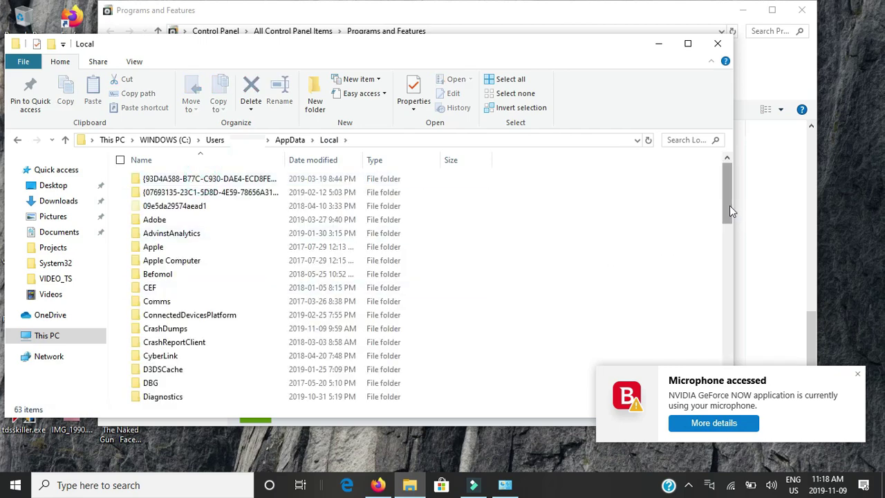
drag(729, 206, 722, 316)
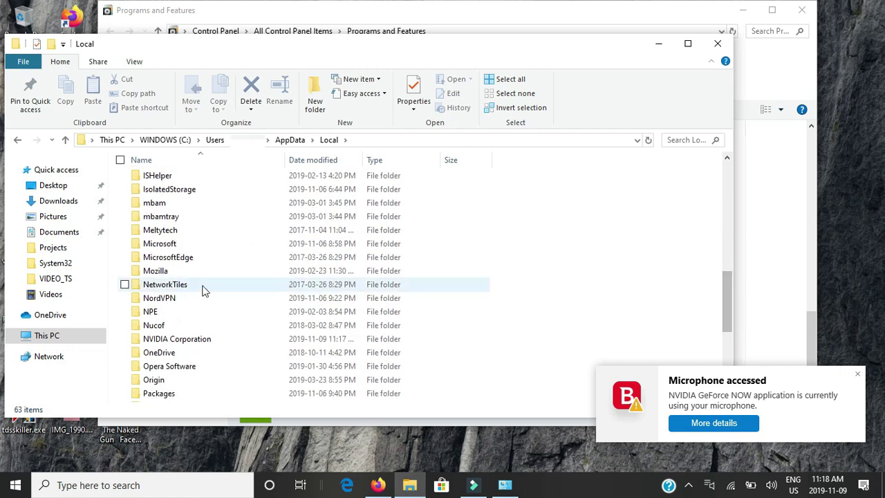
double_click(232, 340)
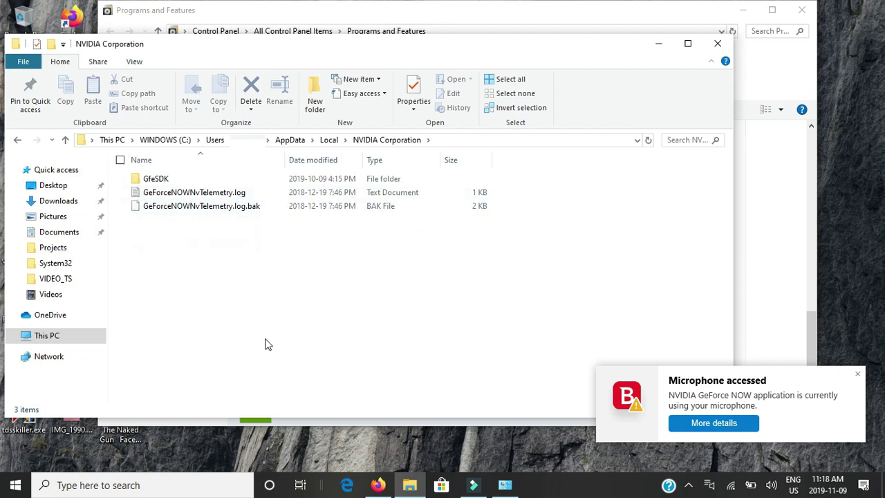
click(664, 45)
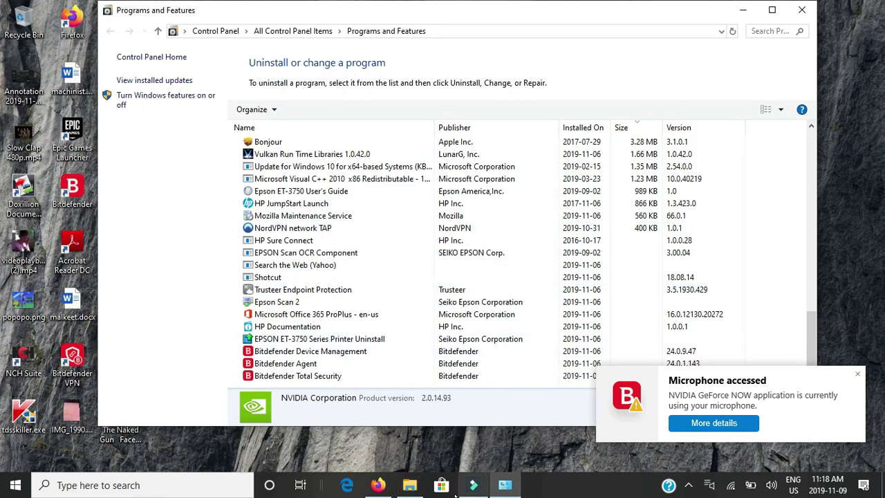
Download the GeForce NOW PC installer from the NVIDIA support page in Firefox
click(378, 487)
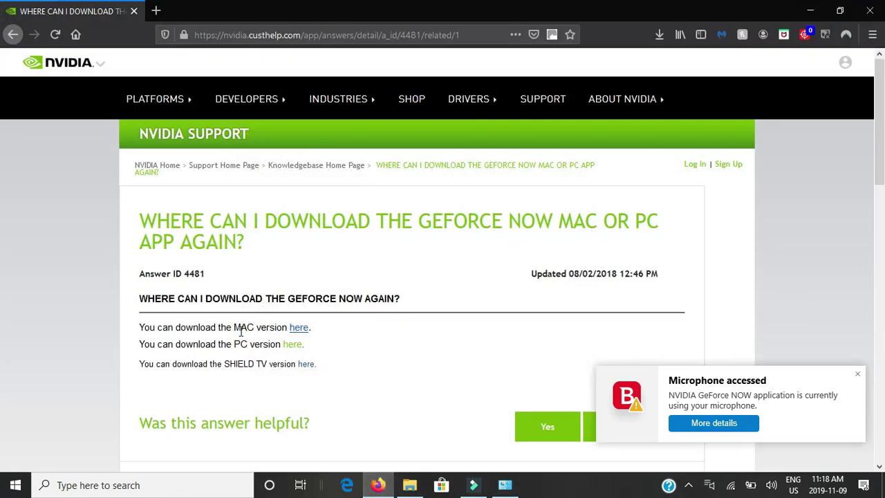
click(297, 347)
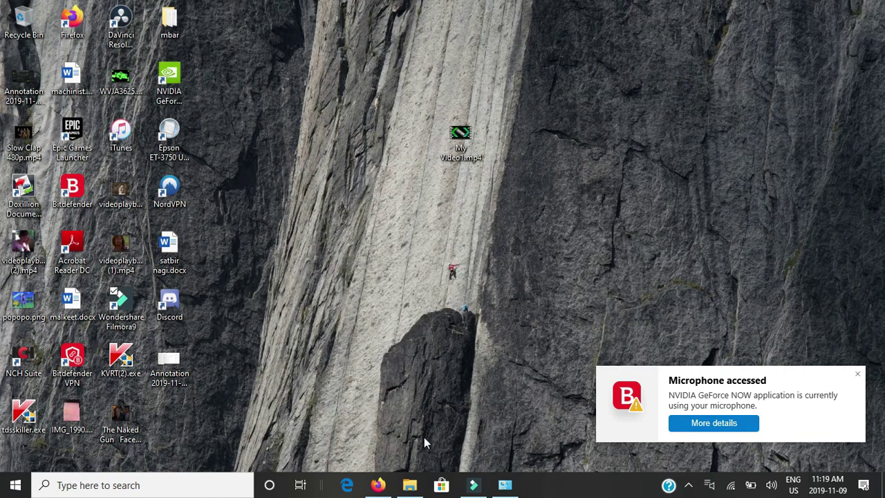
Return to the NVIDIA Corporation folder and open its new GeForceNOW folder
click(409, 484)
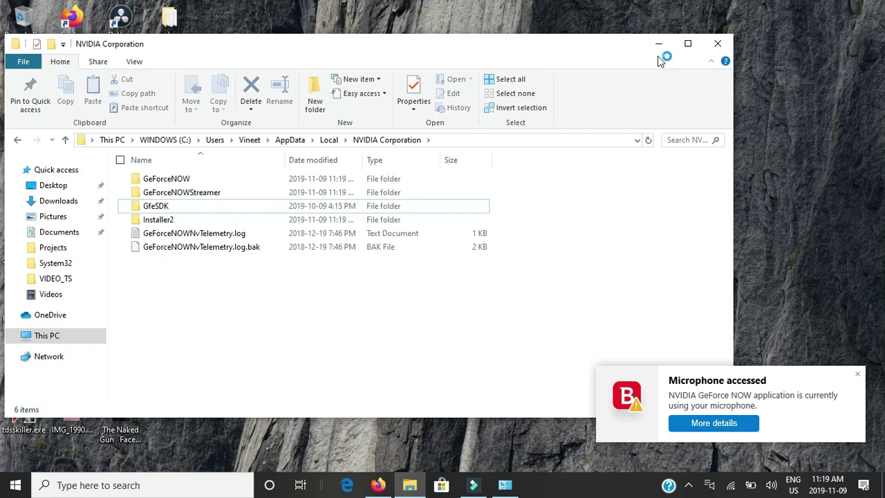
double_click(250, 177)
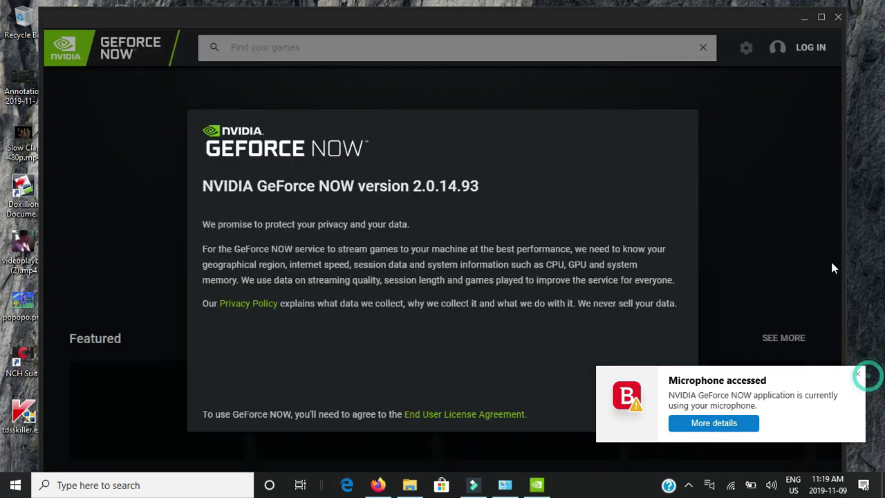
Dismiss the microphone notice, accept the privacy terms, and play Fortnite, confirming ownership
click(857, 376)
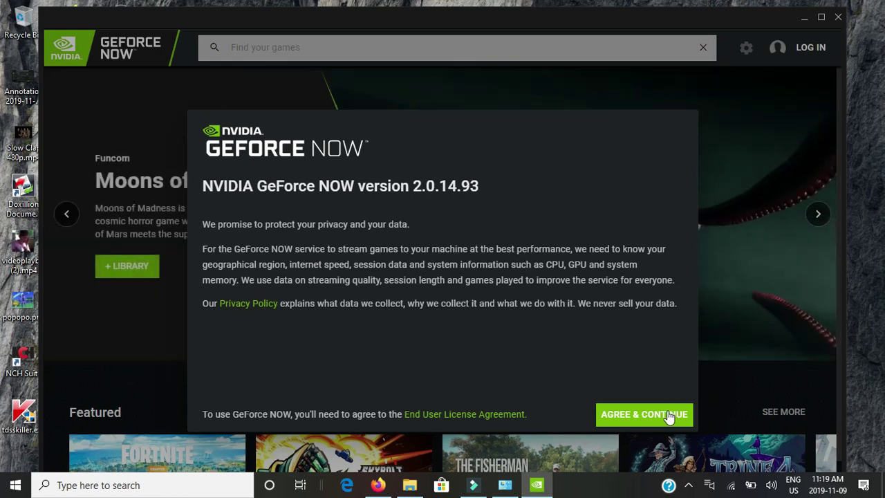
click(669, 414)
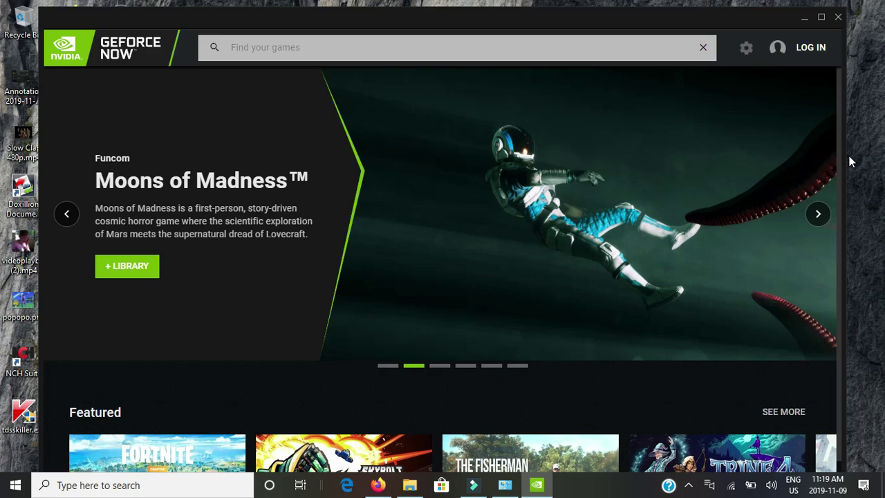
scroll(840, 166, down, 1)
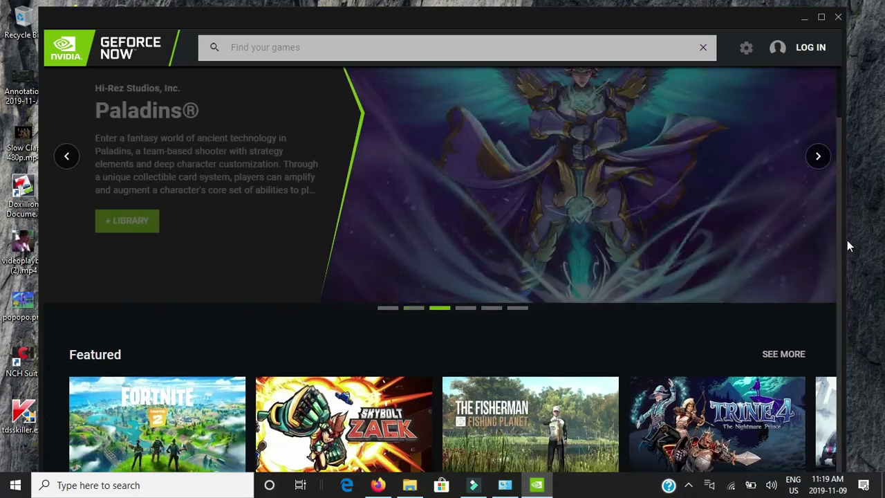
click(157, 441)
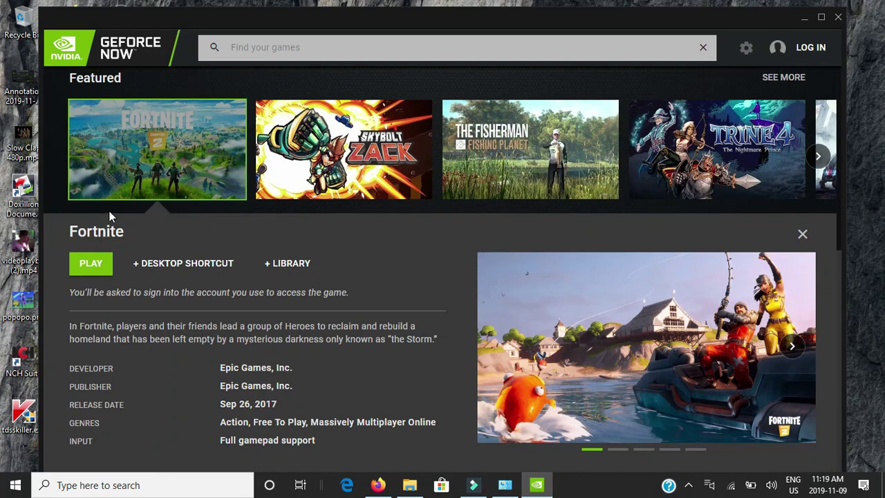
click(95, 264)
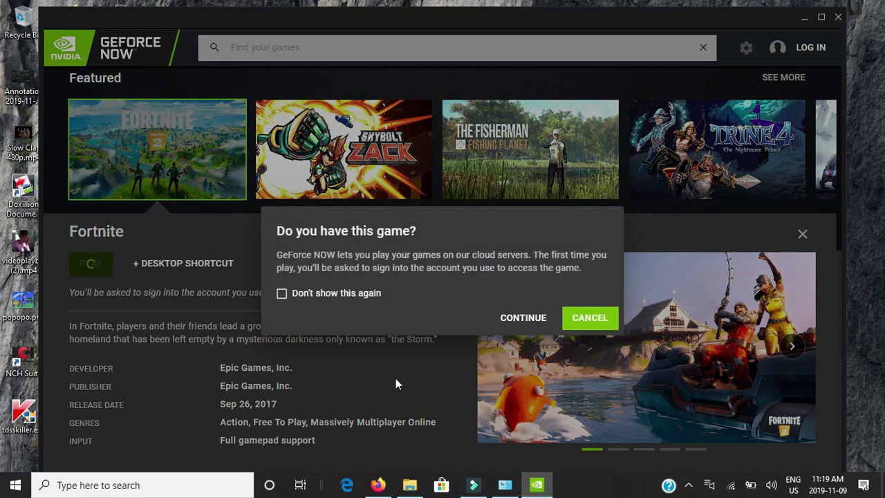
click(520, 315)
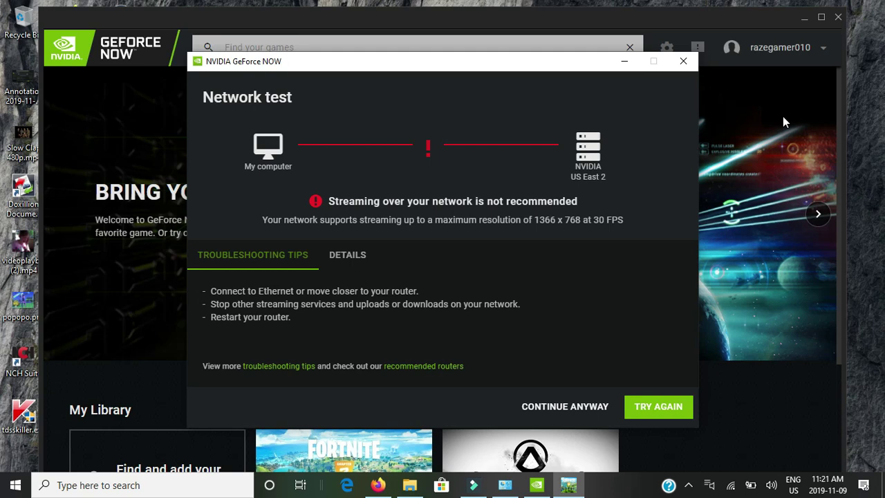
Continue past the weak-network warning to launch Fortnite's rig search
click(548, 413)
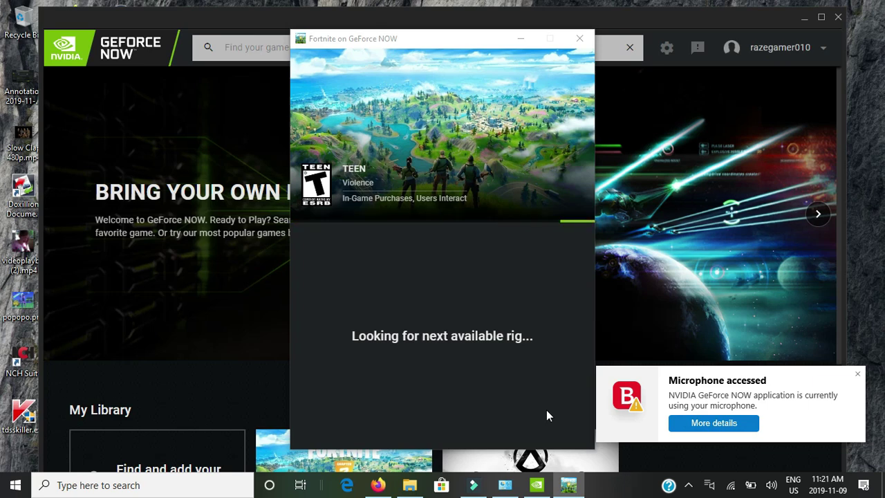
Open Send Feedback, set the type to Issues, and begin the description
click(701, 43)
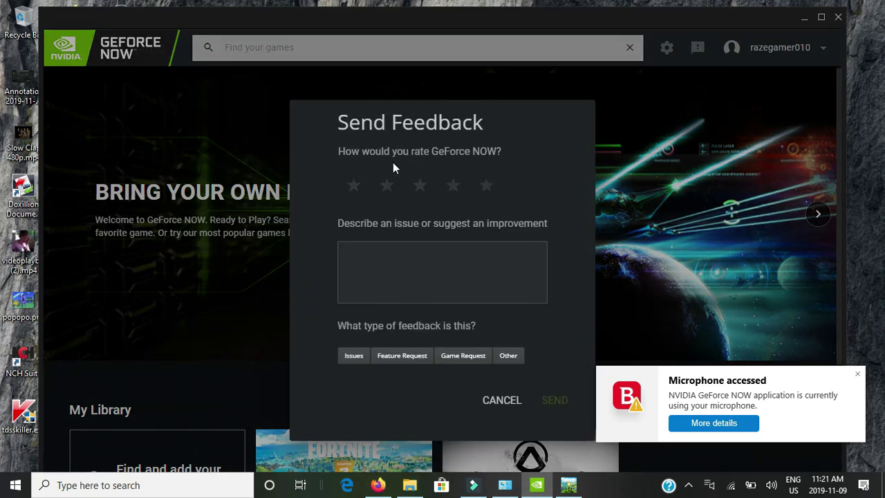
click(456, 257)
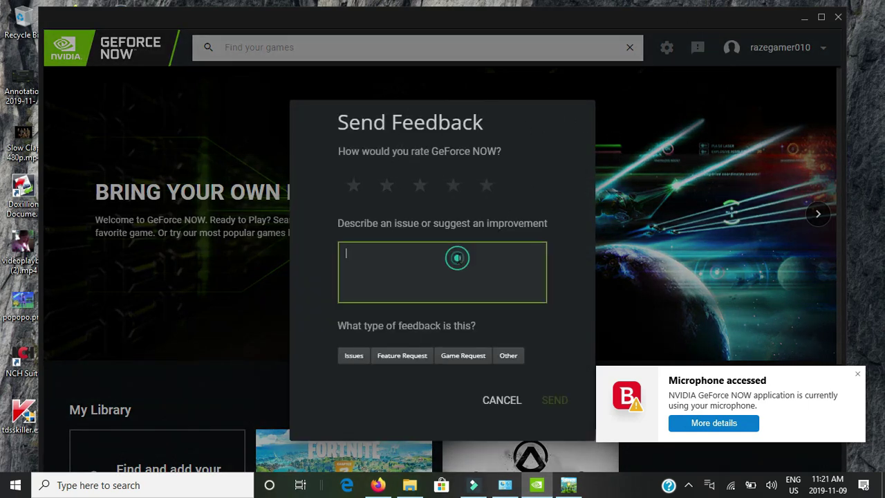
click(358, 358)
click(397, 272)
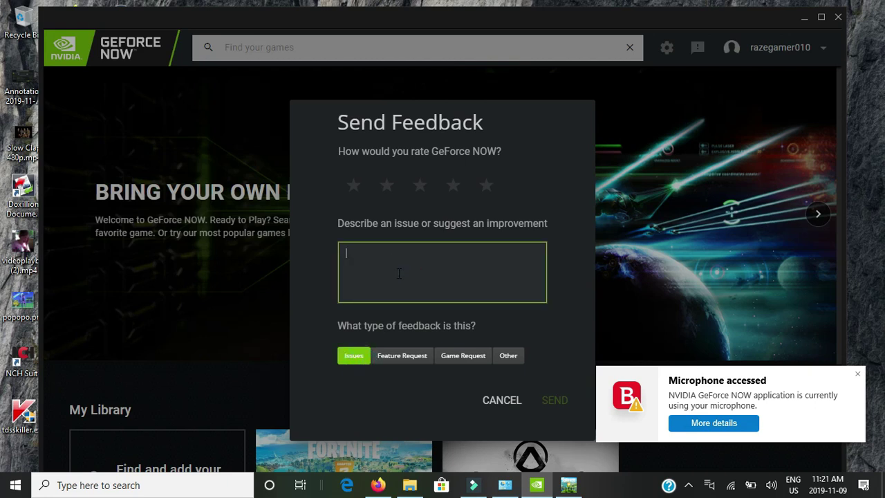
text(th)
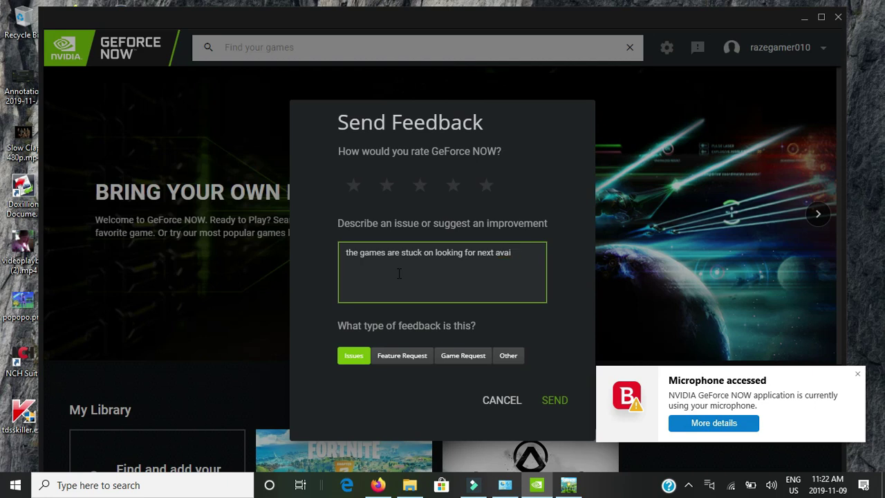
Check on the Fortnite loading window and minimise it again
click(568, 484)
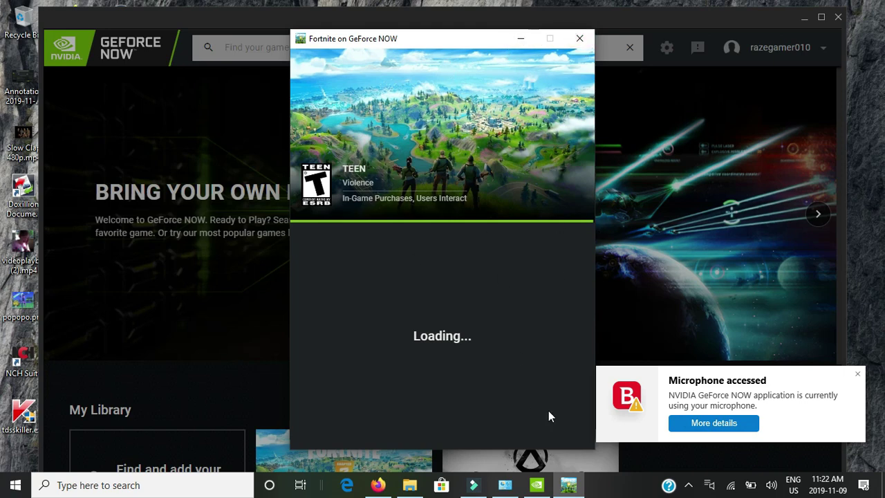
click(520, 40)
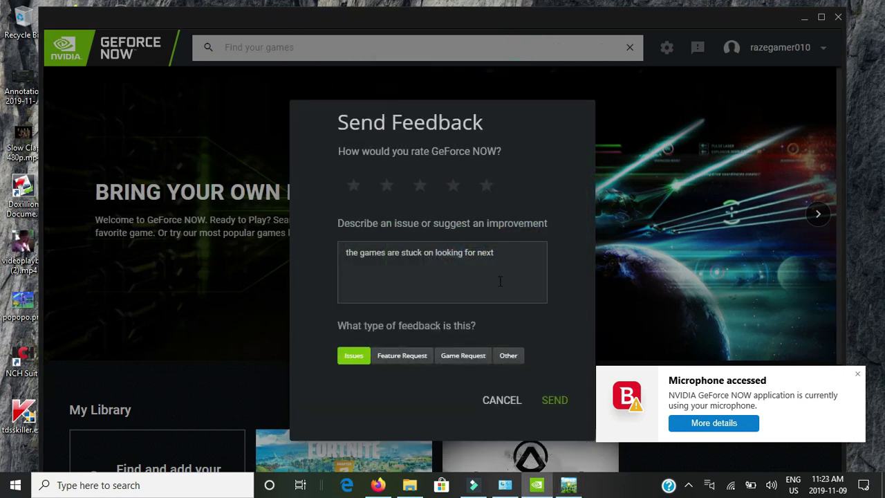
click(569, 486)
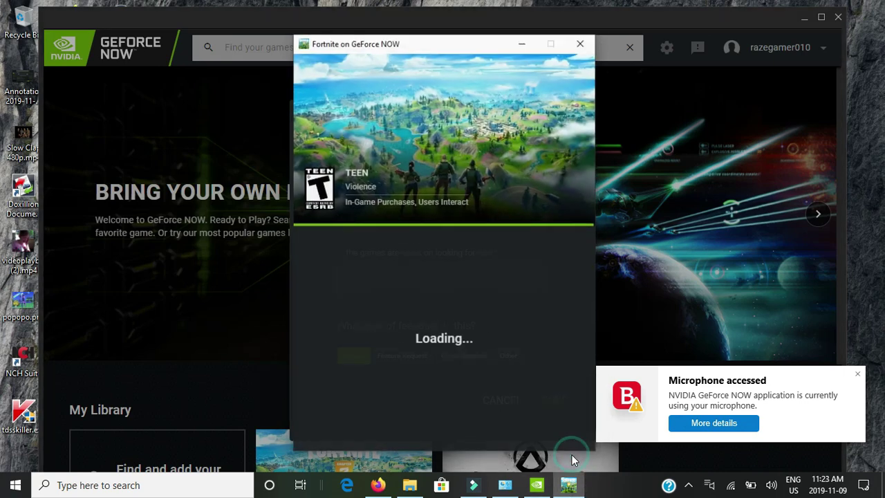
click(520, 40)
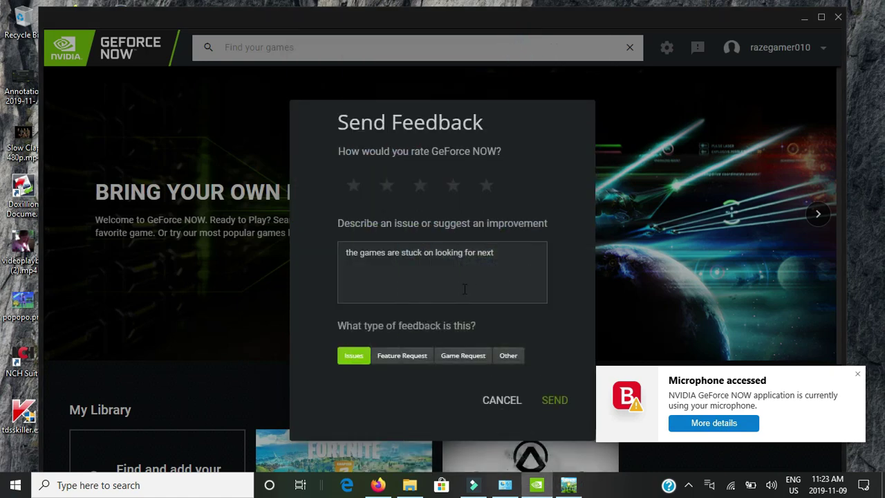
Finish the description ending 'looking for next available rig', correcting typos
text(ab)
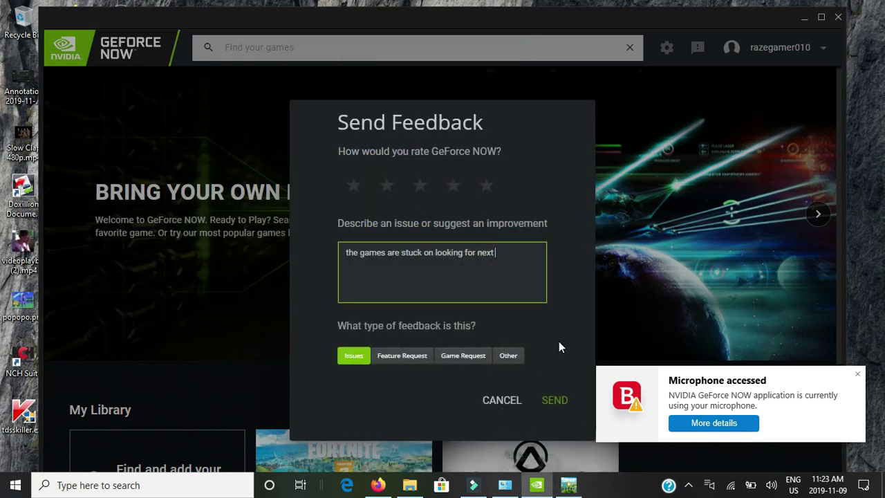
key(BackSpace)
text(va)
key(BackSpace)
text(ailable rig)
Submit the rig-queue report with SEND in the Send Feedback dialog
click(556, 398)
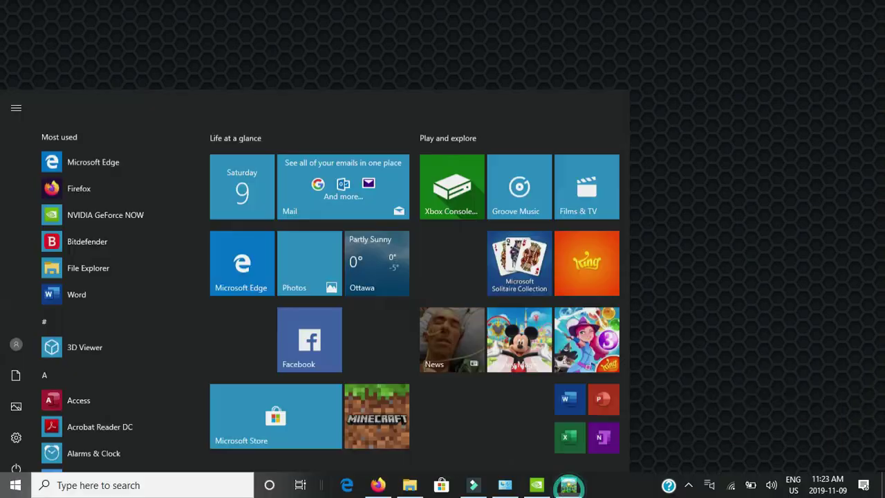
key(super)
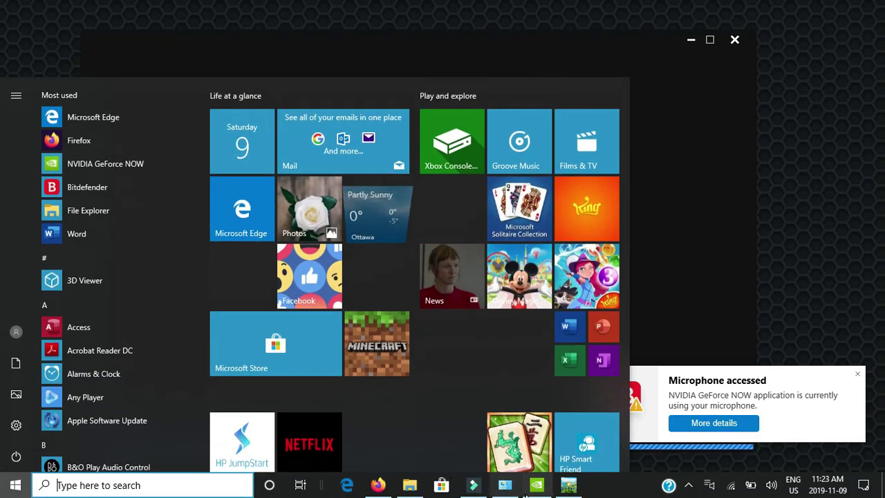
Return from the Start menu to the GeForce NOW home page showing Fortnite and Argo
click(534, 485)
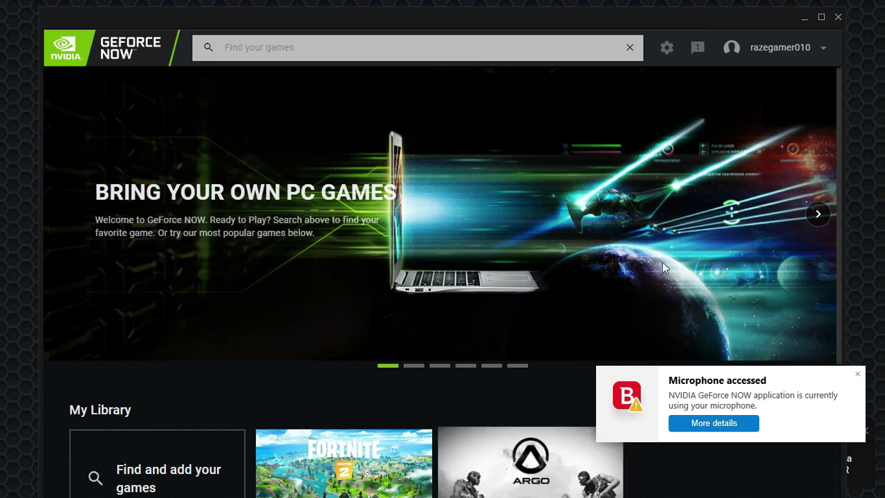
Minimize GeForce NOW and launch Fortnite from the Epic Games Launcher's Quick launch tile
click(802, 18)
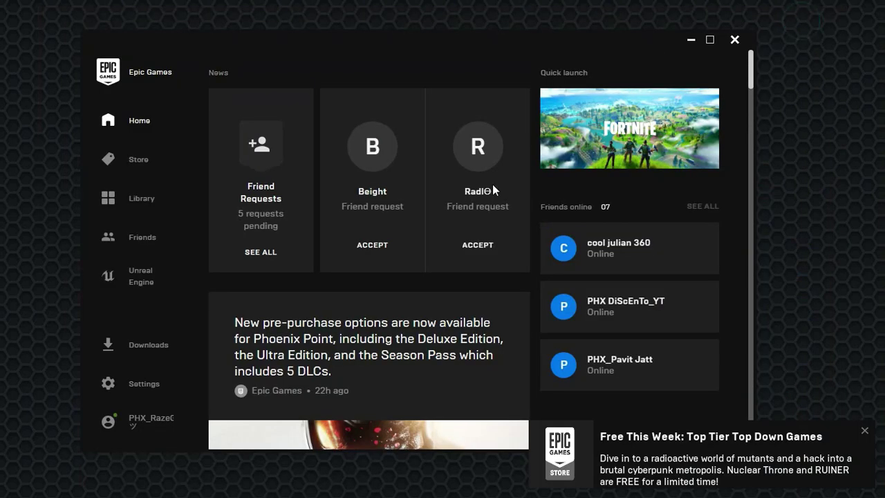
click(624, 126)
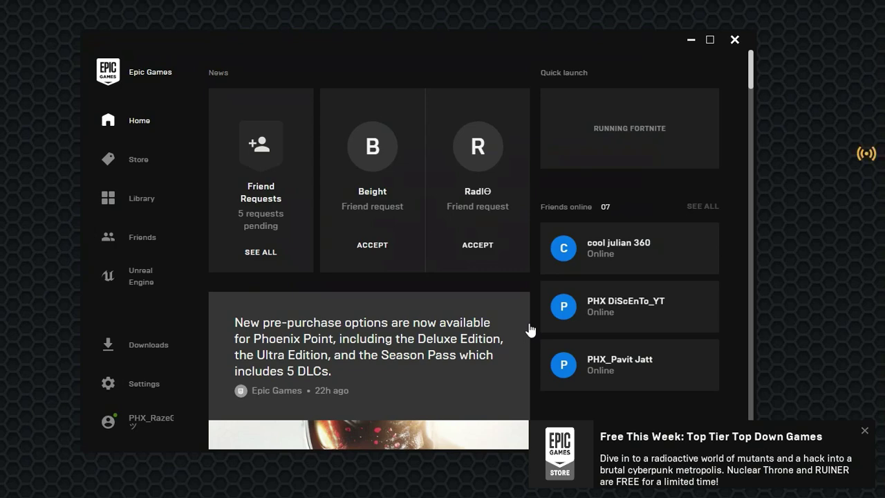
Bring up the screen recorder's controls from its hidden tray icon via Open recorder
key(super)
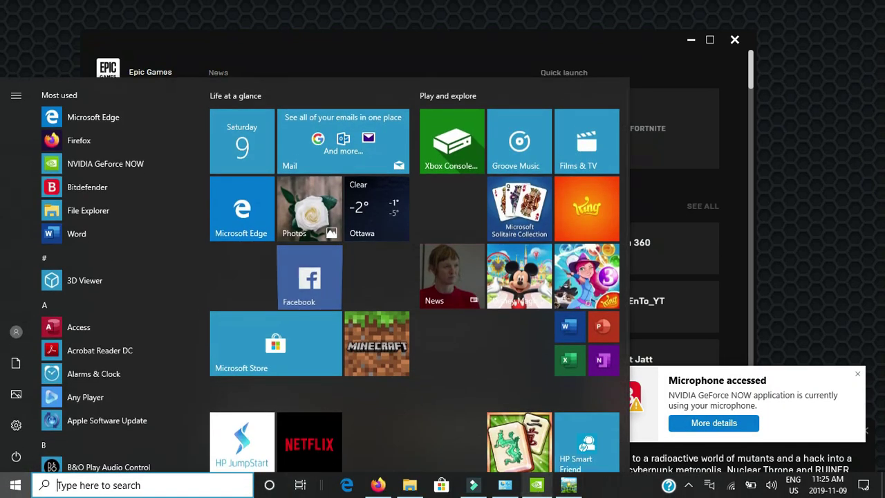
mouse_move(473, 492)
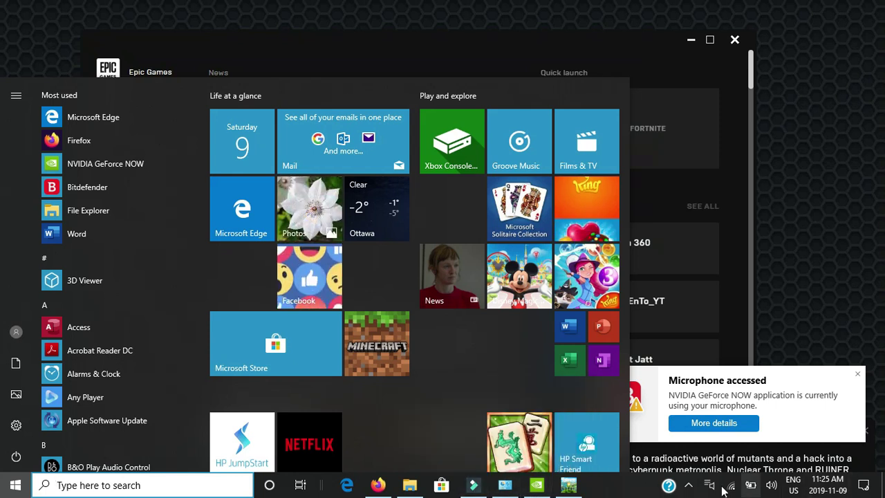
click(691, 487)
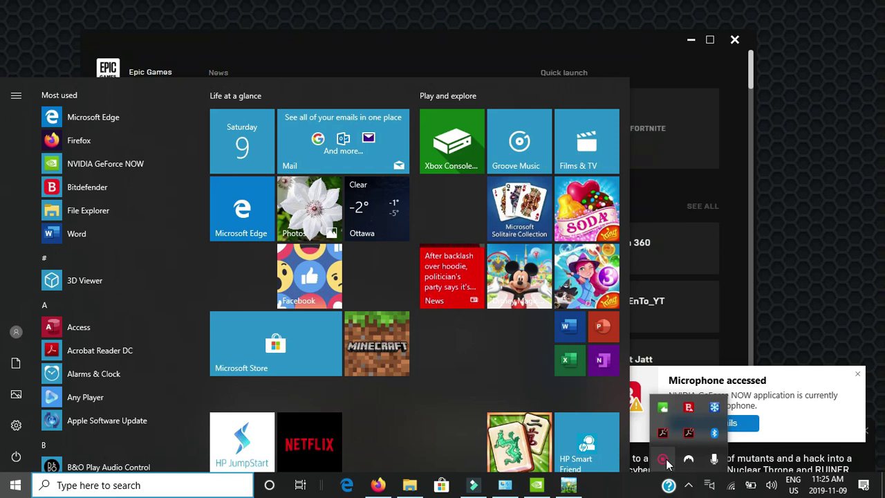
right_click(665, 462)
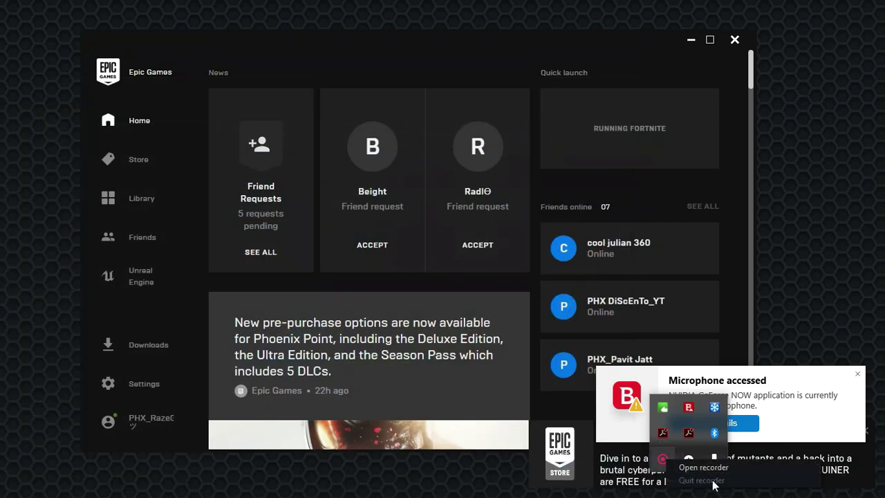
click(711, 470)
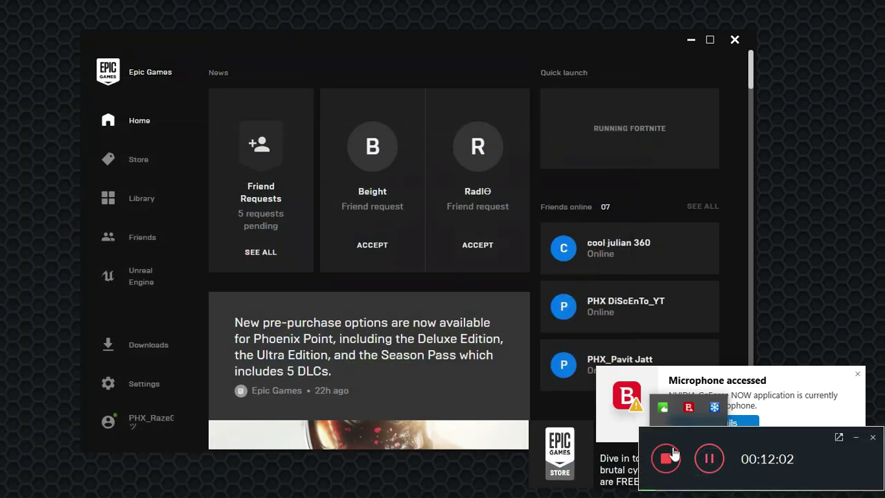